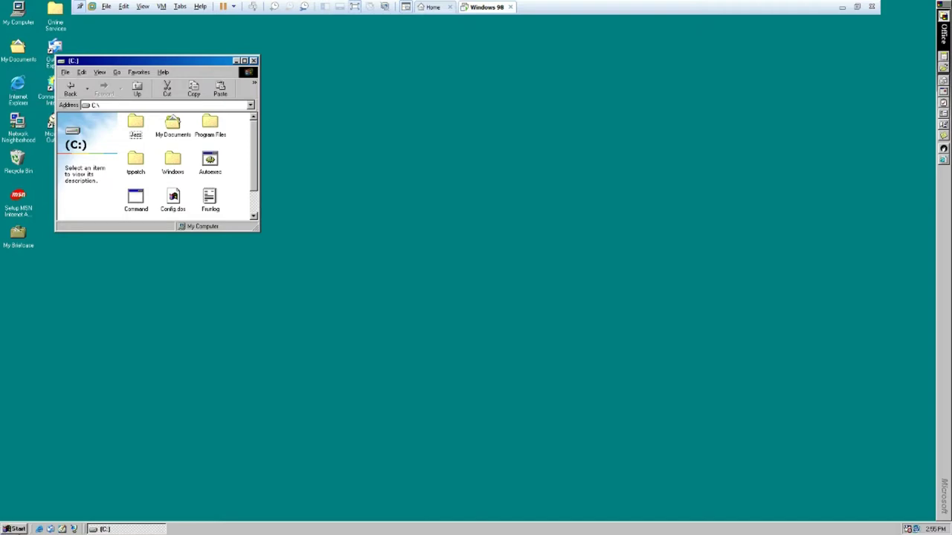
# Step: Open an MS-DOS prompt by running the command program
pyautogui.click(17, 529)
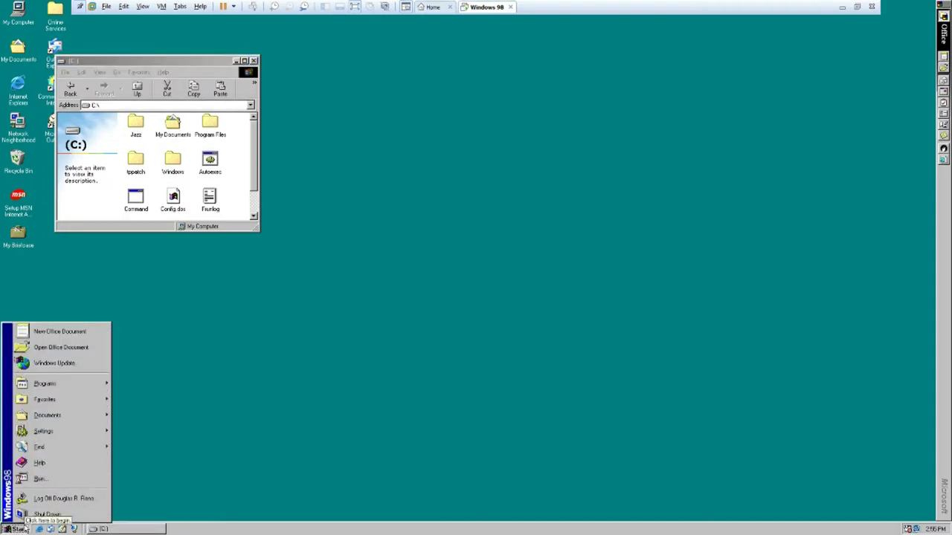
pyautogui.click(49, 484)
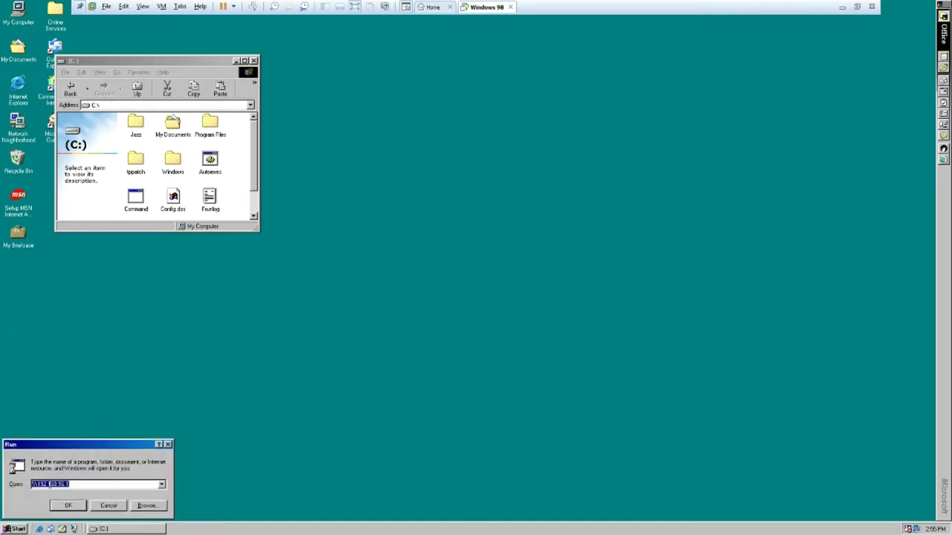
pyautogui.press('BackSpace')
pyautogui.write('command')
pyautogui.press('Return')
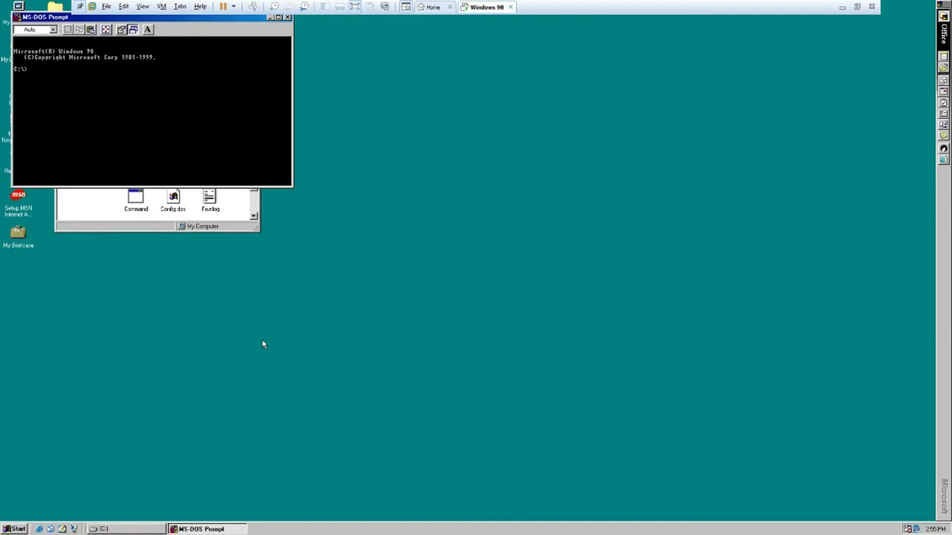
# Step: Change to the JAZZ folder on drive C and list its files in wide format
pyautogui.write('d JAZZ')
pyautogui.press('Return')
pyautogui.write('dir/w')
pyautogui.press('Return')
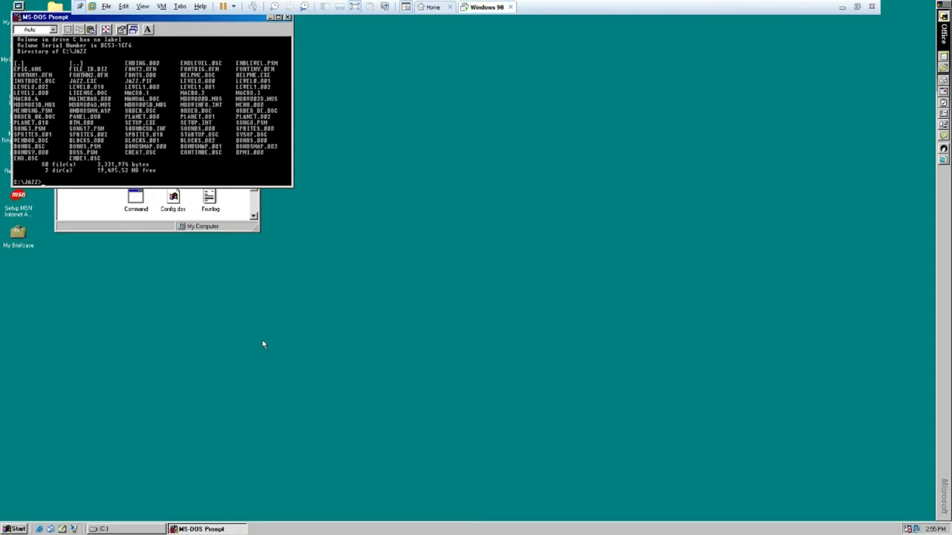
# Step: Try to launch the Jazz Jackrabbit game with the jazz command and enlarge the prompt window
pyautogui.write('jazz')
pyautogui.press('Return')
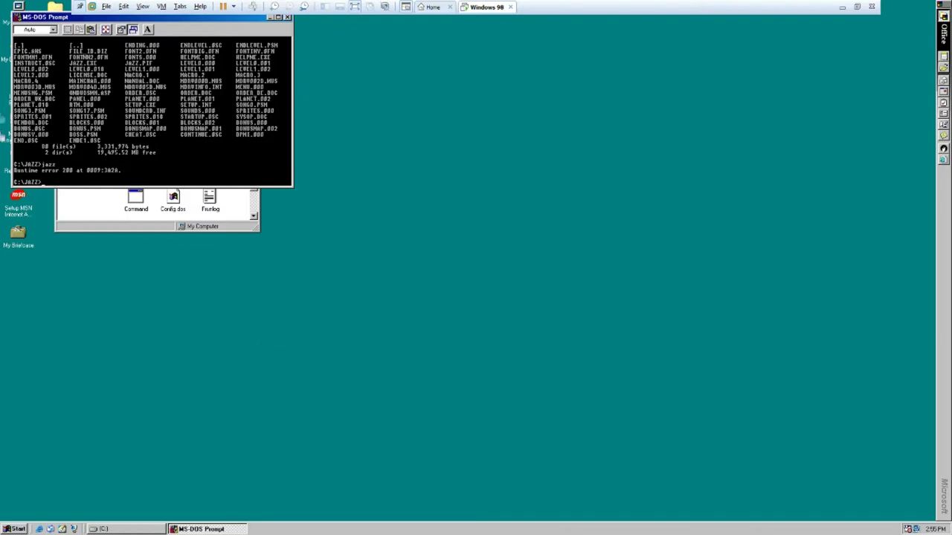
pyautogui.moveTo(32, 24); pyautogui.dragTo(23, 12)
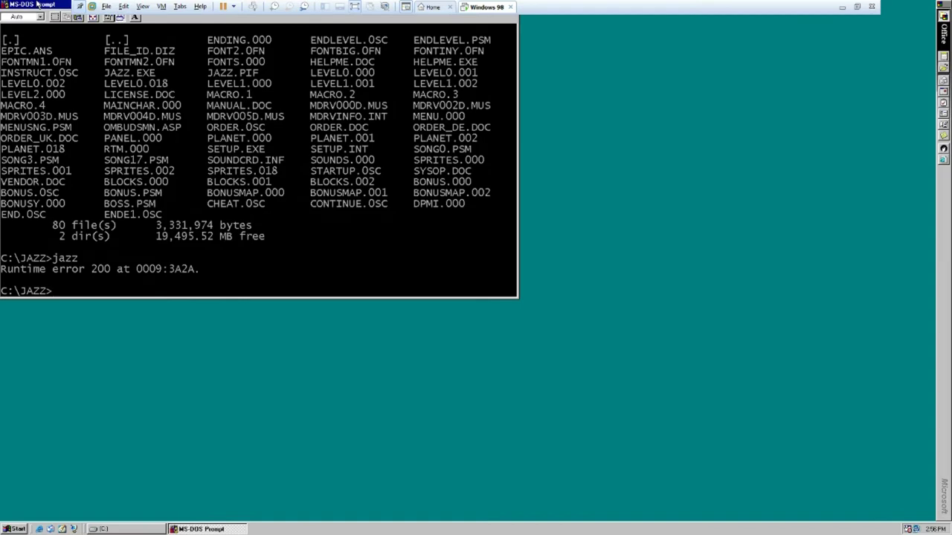
# Step: Return to the root of drive C and list its contents
pyautogui.write('cd \\')
pyautogui.press('Return')
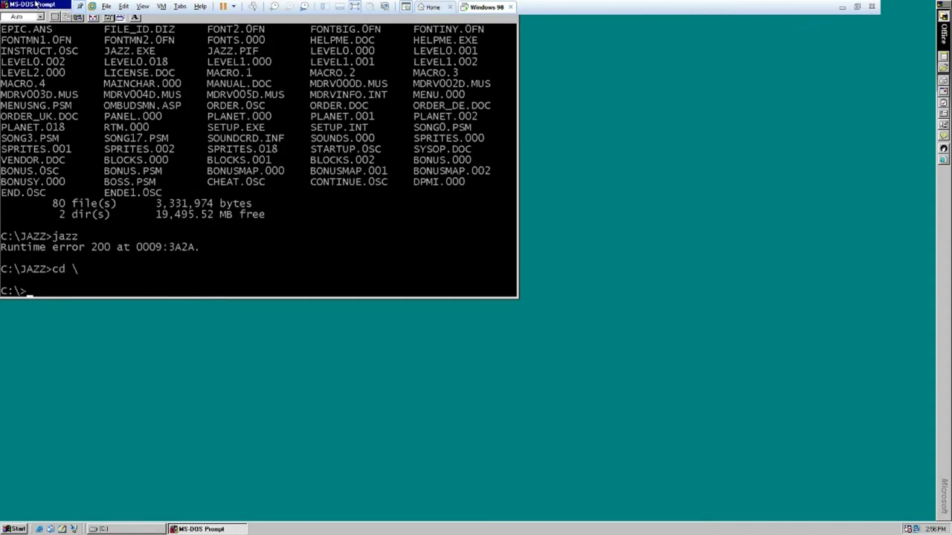
pyautogui.write('dir')
pyautogui.press('Return')
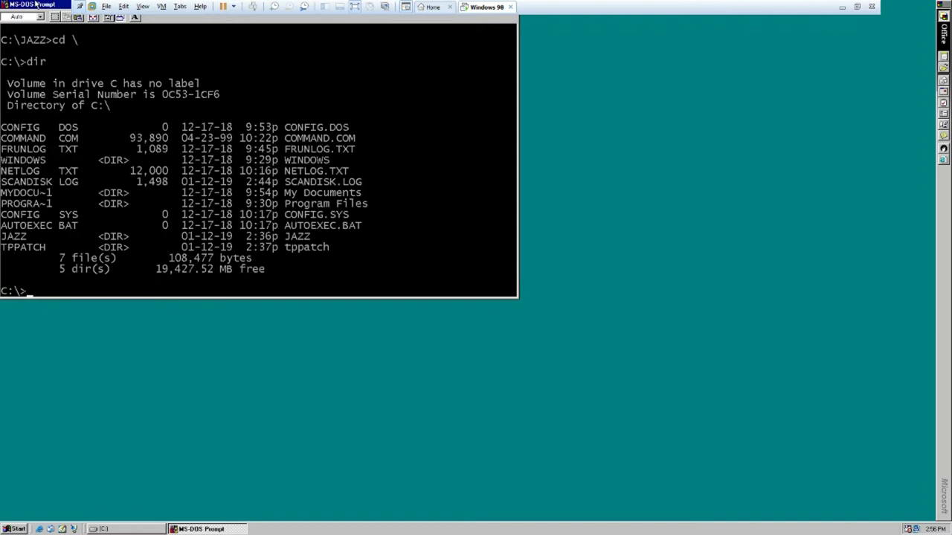
# Step: Switch to the tppatch folder, list its files in wide format, and patch C:\JAZZ\JAZZ.EXE with tppatch
pyautogui.write('cd tppatch')
pyautogui.press('Return')
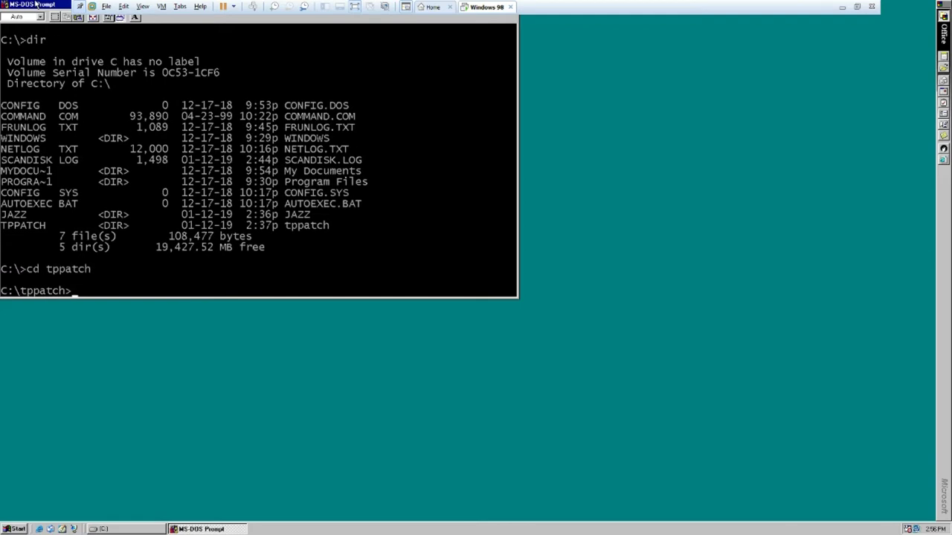
pyautogui.write('dir/w')
pyautogui.press('Return')
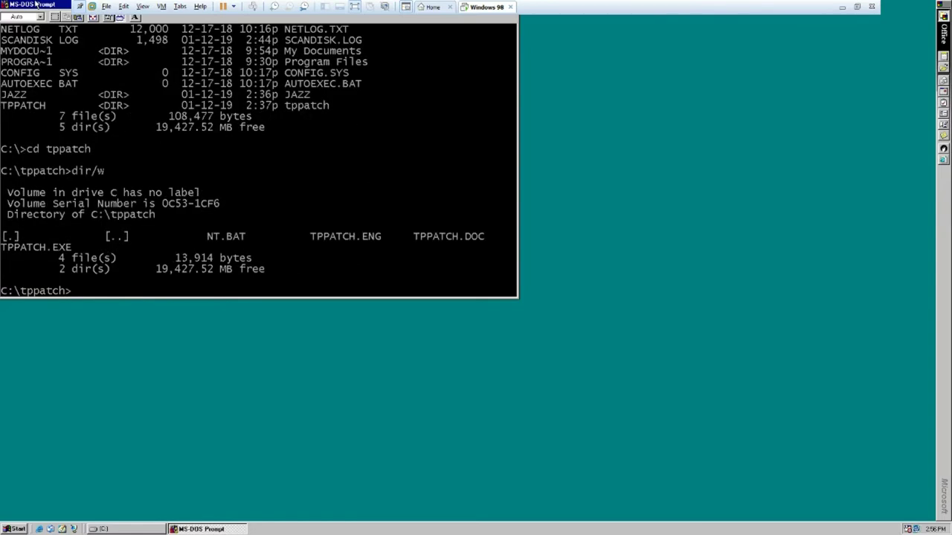
pyautogui.write('tppatch C:\\JAZZ\\JAZZ.EXE')
pyautogui.press('Return')
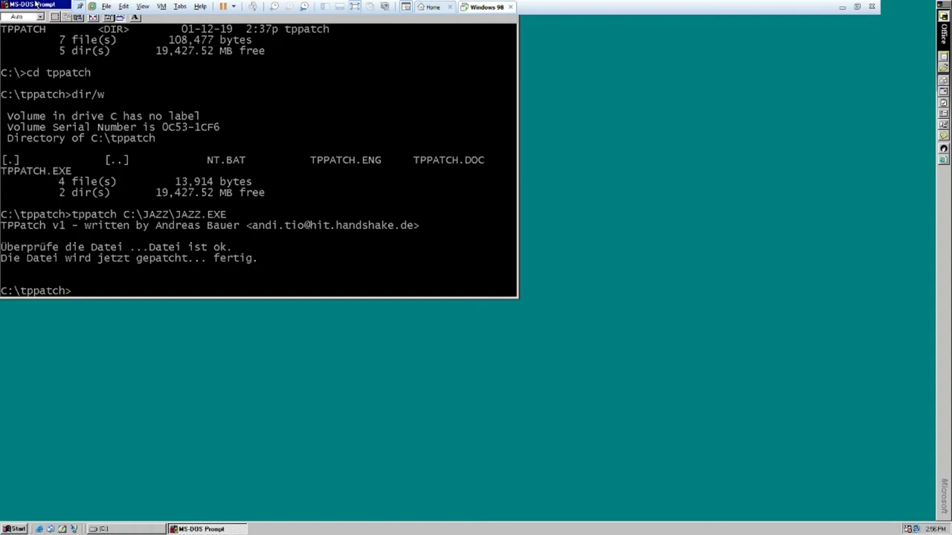
# Step: Select drive C and change back to the \JAZZ folder
pyautogui.write('C:')
pyautogui.press('Return')
pyautogui.write('cd \\D')
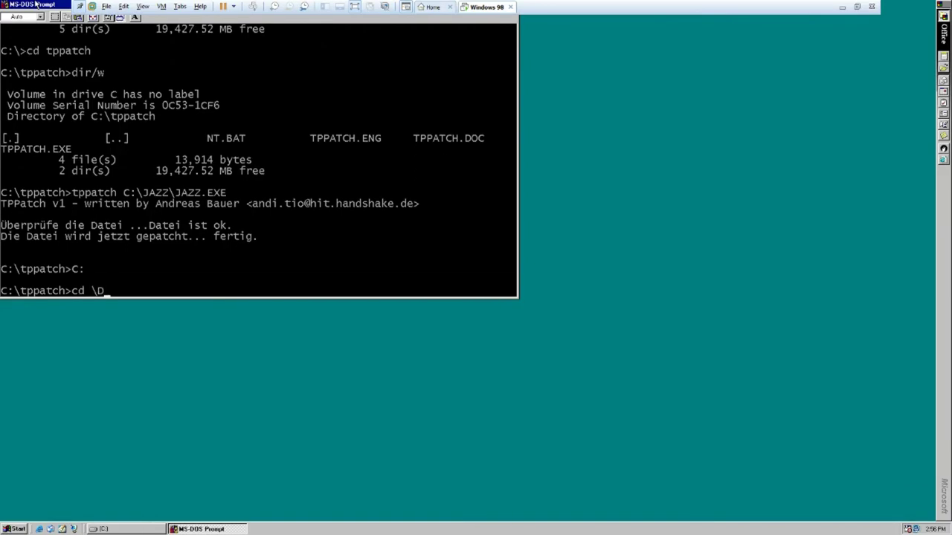
pyautogui.press('BackSpace')
pyautogui.write('JAZZ')
pyautogui.press('Return')
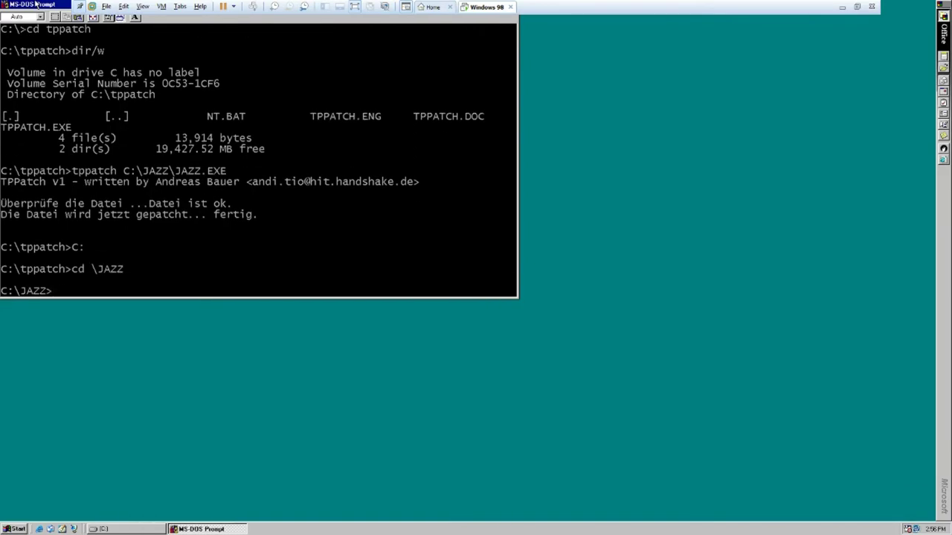
# Step: Run the game's setup program and exit its sound card selection back to the command prompt
pyautogui.write('setup')
pyautogui.press('Return')
pyautogui.press('Return')
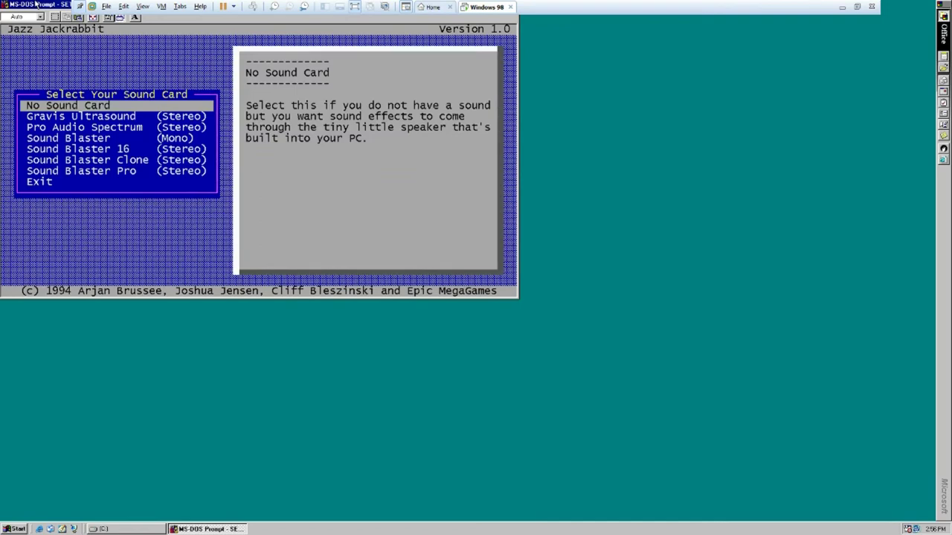
pyautogui.press('Escape')
pyautogui.press('Return')
pyautogui.press('Escape')
pyautogui.press('Down')
pyautogui.press('Down')
pyautogui.press('Return')
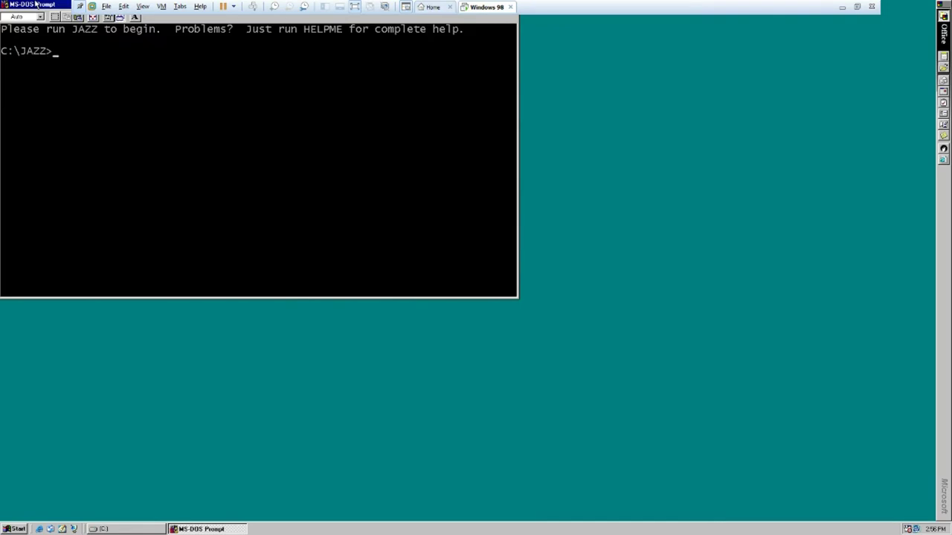
# Step: Launch the patched game with the jazz command and continue past the notice about running under Windows
pyautogui.write('jazz')
pyautogui.press('Return')
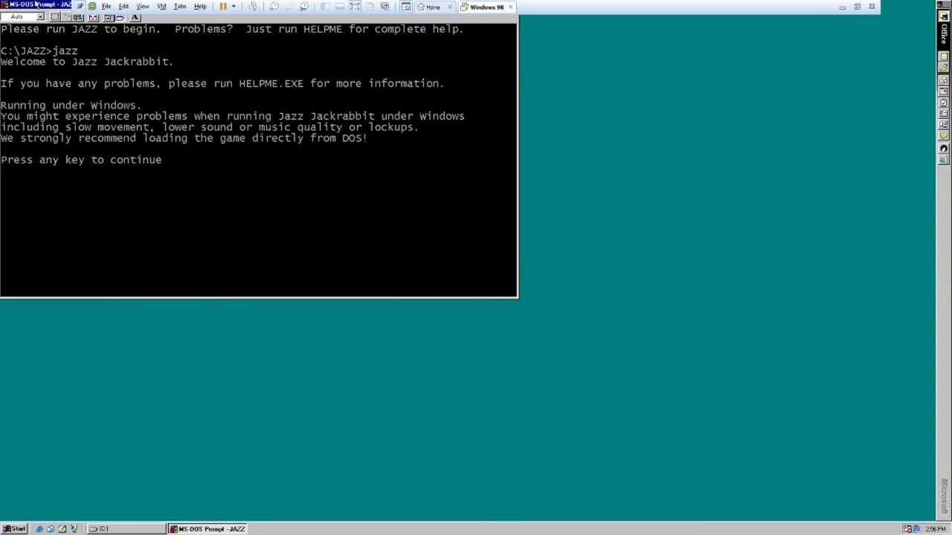
pyautogui.press('Return')
# Step: Leave the Gameplay Options menu by choosing Done
pyautogui.press('Down')
pyautogui.press('Down')
pyautogui.press('Down')
pyautogui.press('Down')
pyautogui.press('Down')
pyautogui.press('Down')
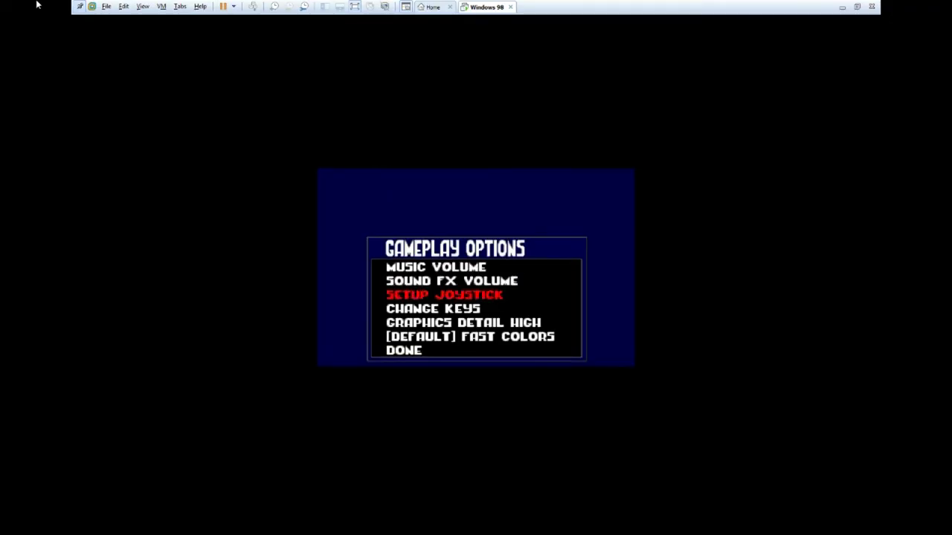
pyautogui.press('Return')
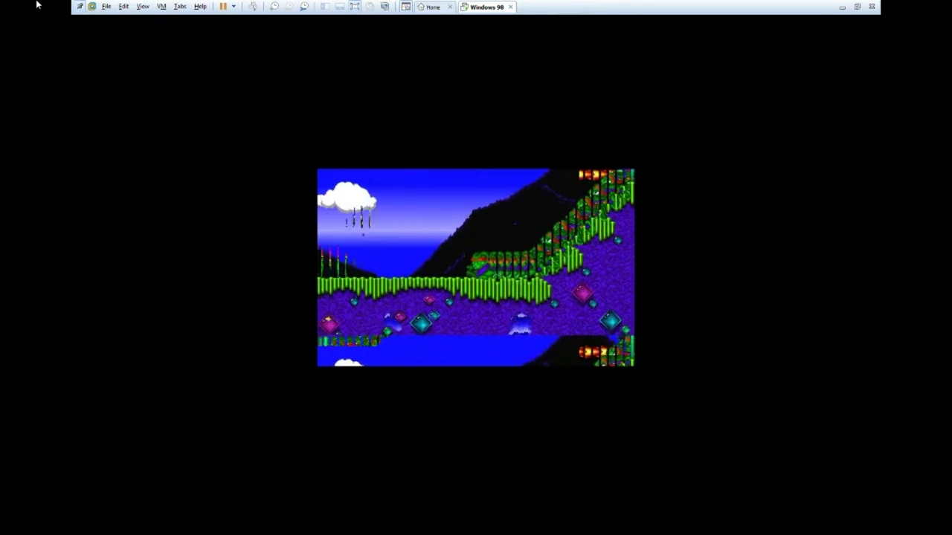
# Step: Exit the game through its closing order screens and close the MS-DOS prompt with the exit command
pyautogui.press('Return')
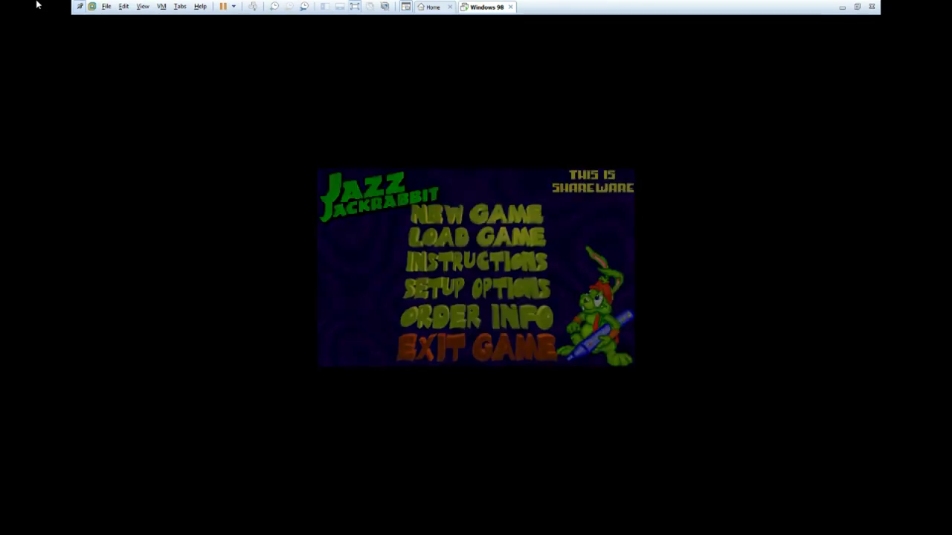
pyautogui.press('Return')
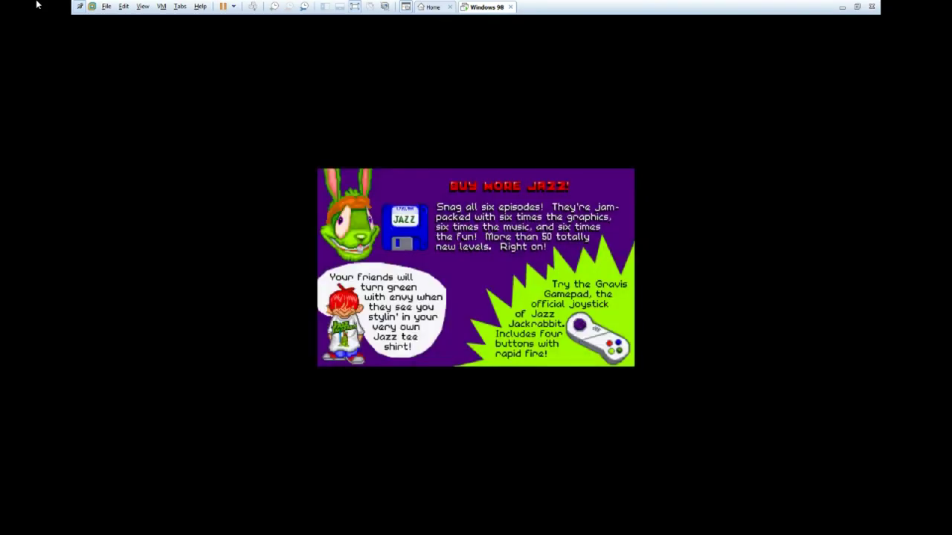
pyautogui.press('Return')
pyautogui.write('exit')
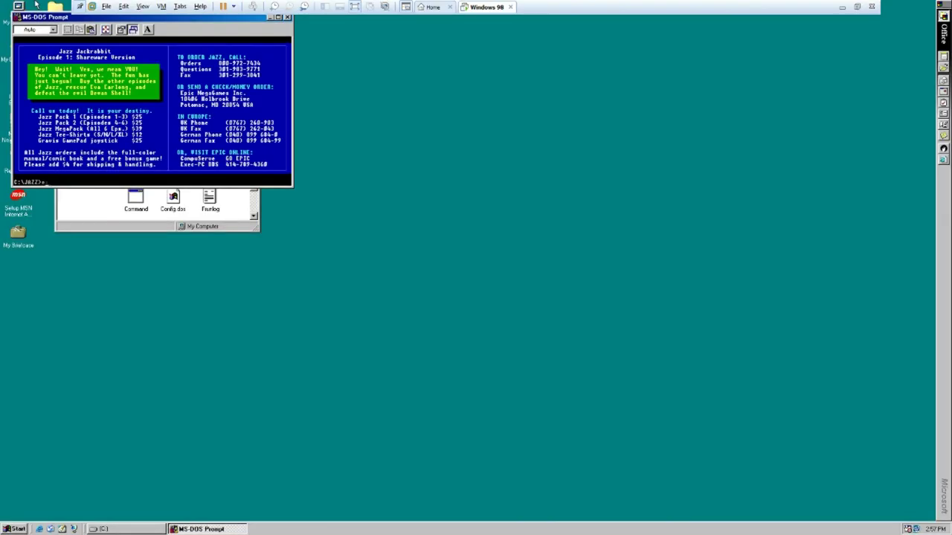
pyautogui.press('Return')
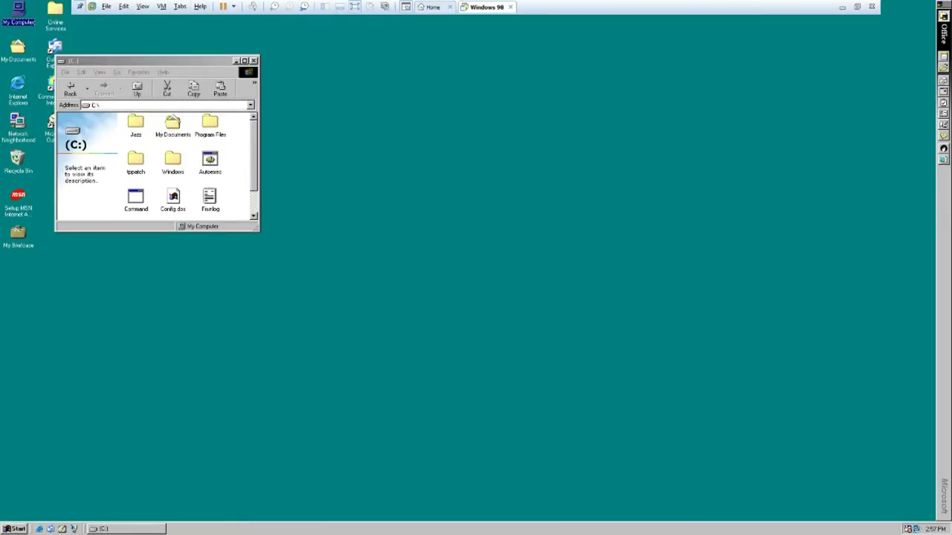